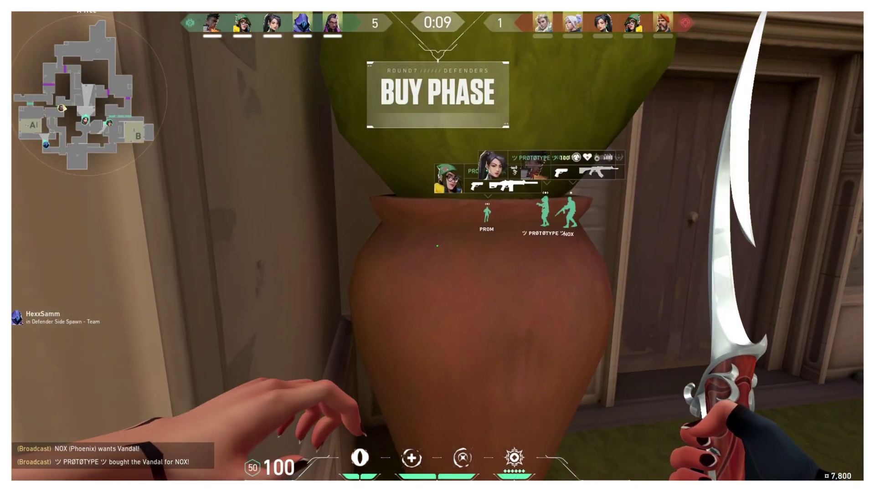
Slash the clay pot with the knife, then re-equip the melee knife with 3.
left_click(438, 246)
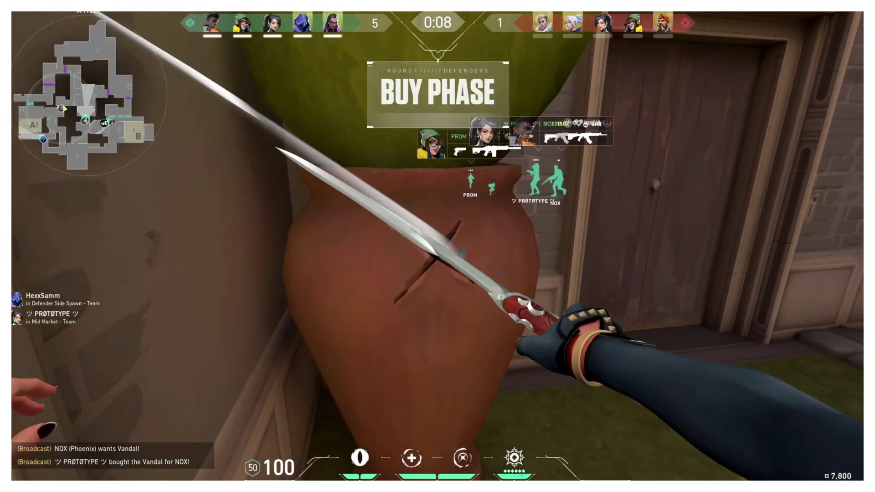
key("3")
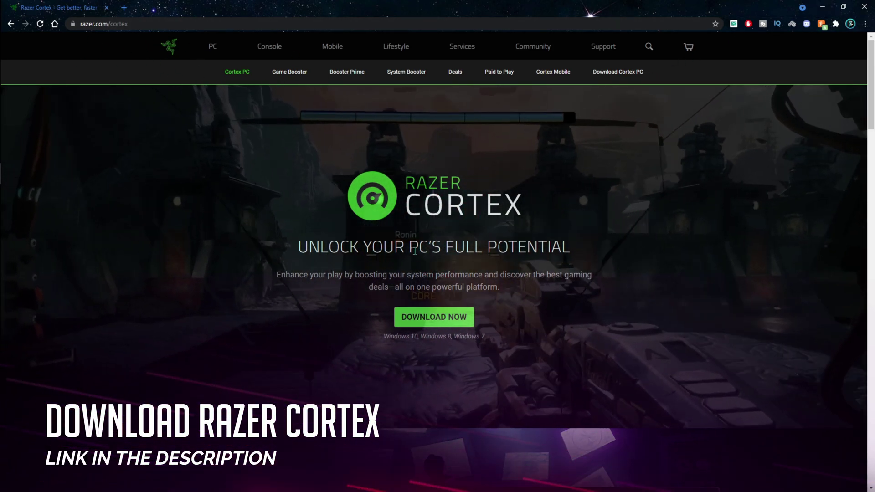
Download RazerCortexInstaller.exe from razer.com and run it.
left_click(435, 329)
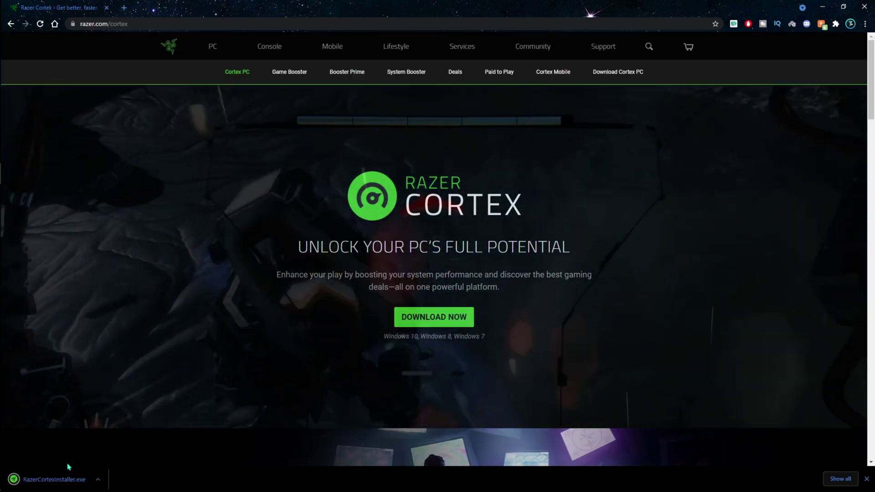
left_click(54, 480)
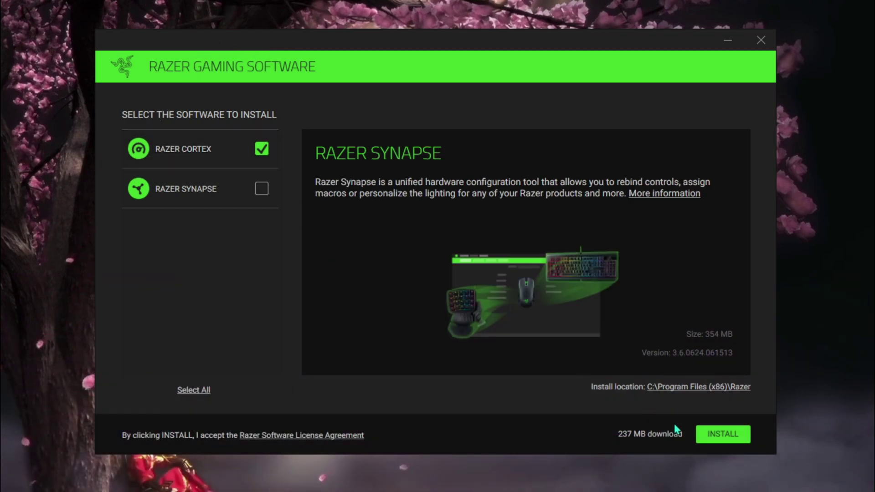
Install Razer Cortex and finish setup with Launch Razer Cortex left ticked.
left_click(714, 433)
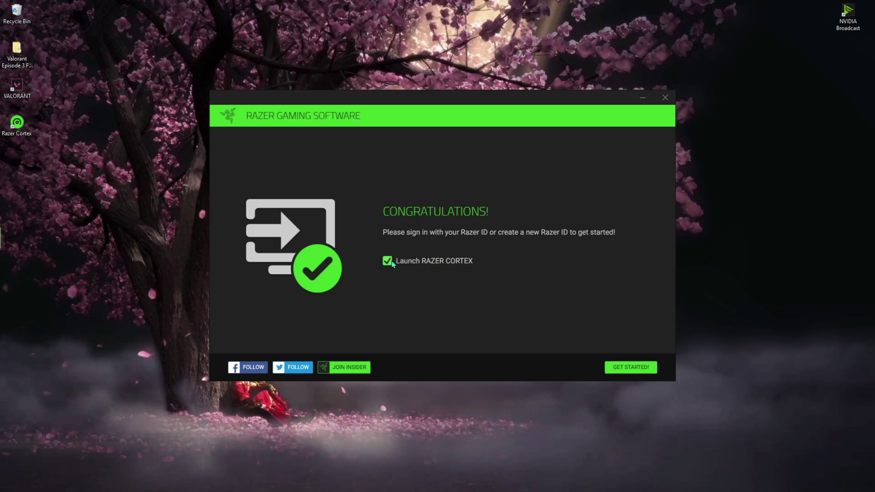
left_click(630, 372)
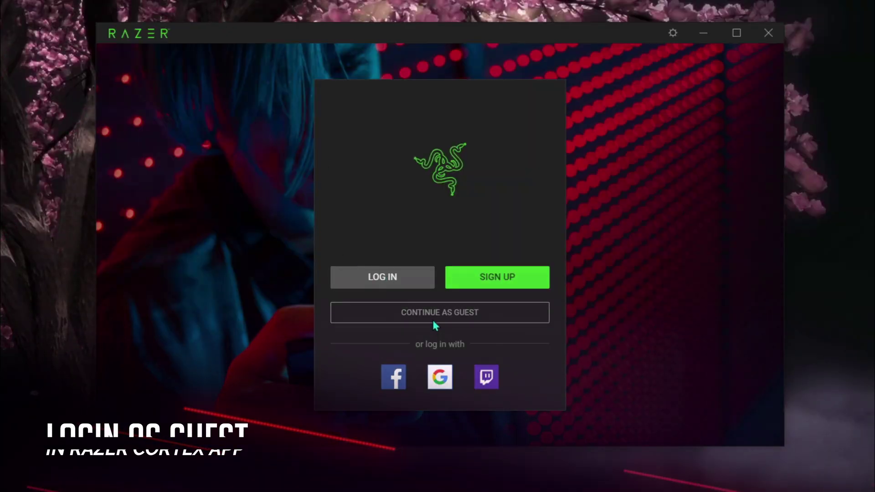
Continue into Razer Cortex as a guest, dismissing the sign-in benefits and optimize prompts.
left_click(431, 316)
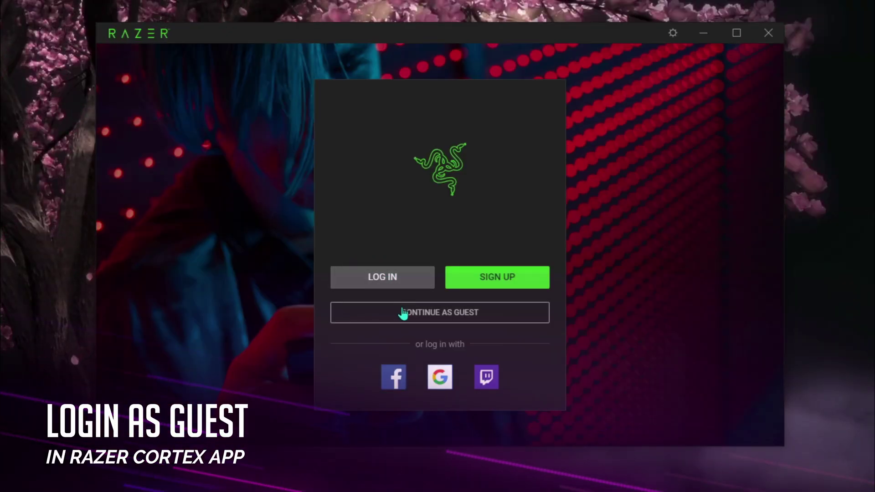
left_click(404, 313)
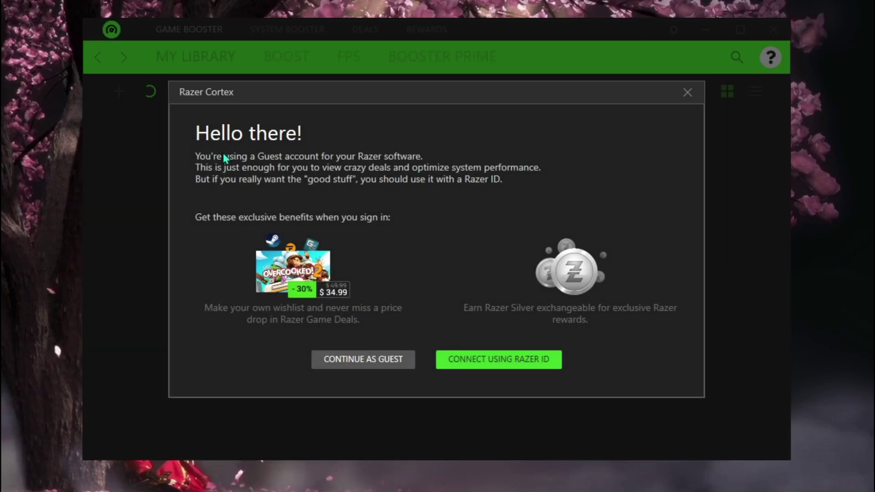
left_click(342, 359)
left_click(708, 71)
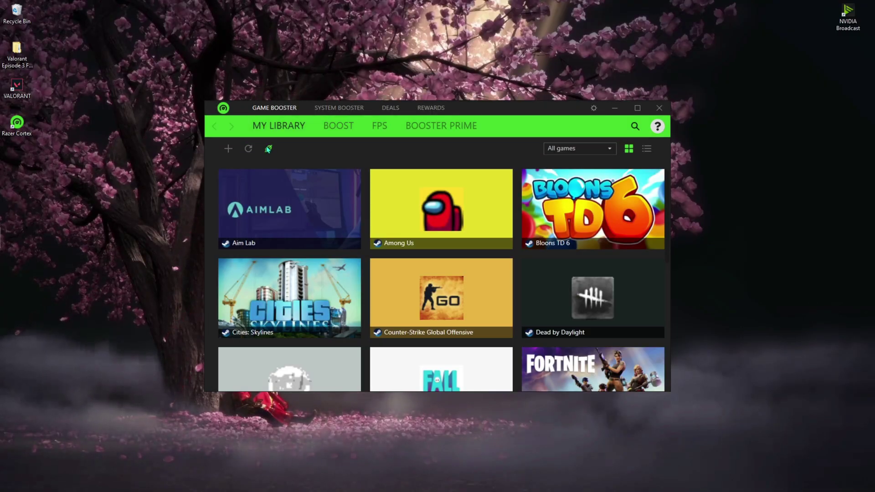
Open the Boost page's list of items to boost.
scroll(441, 211, "down", 6)
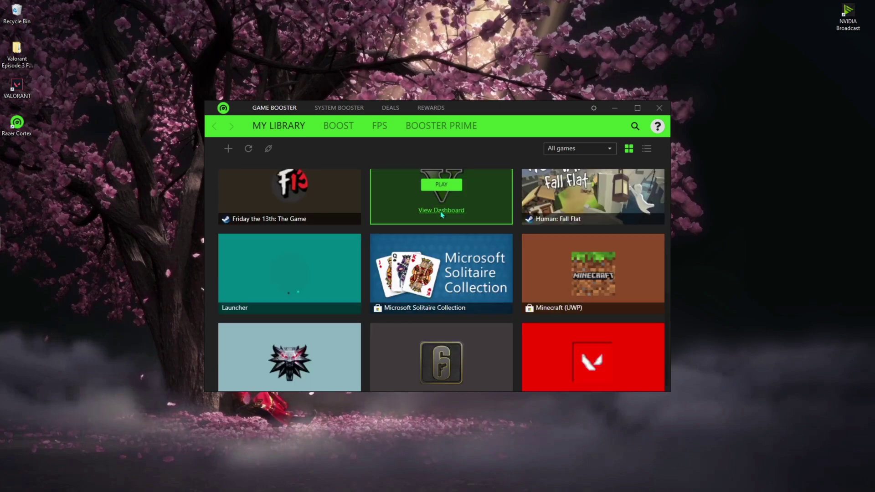
scroll(440, 212, "up", 6)
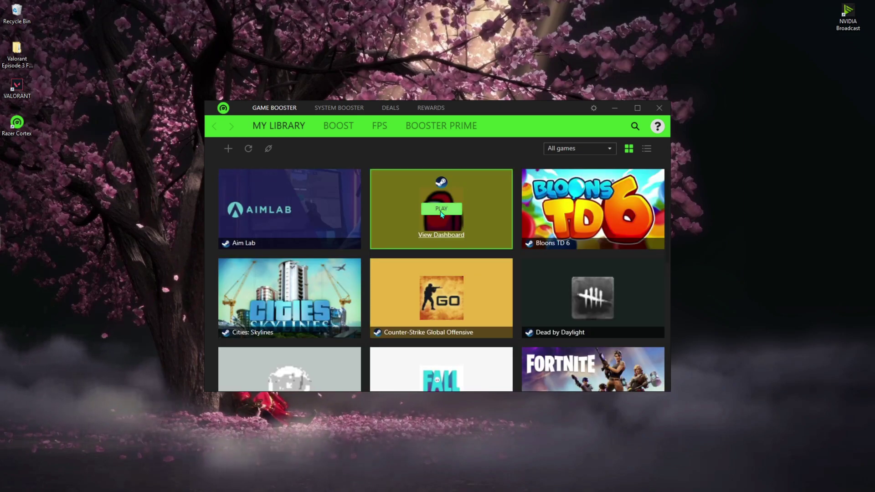
left_click(343, 129)
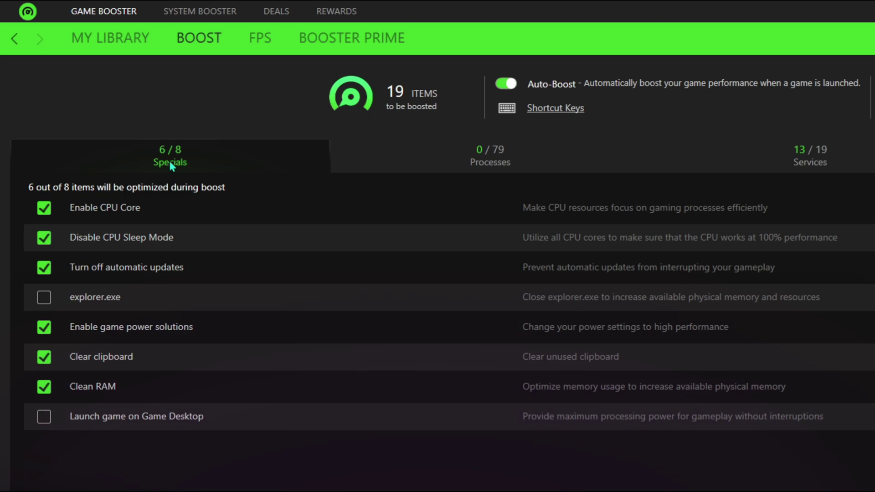
Enable the Game Desktop launching and explorer.exe specials, confirming each information prompt.
left_click(45, 417)
left_click(683, 407)
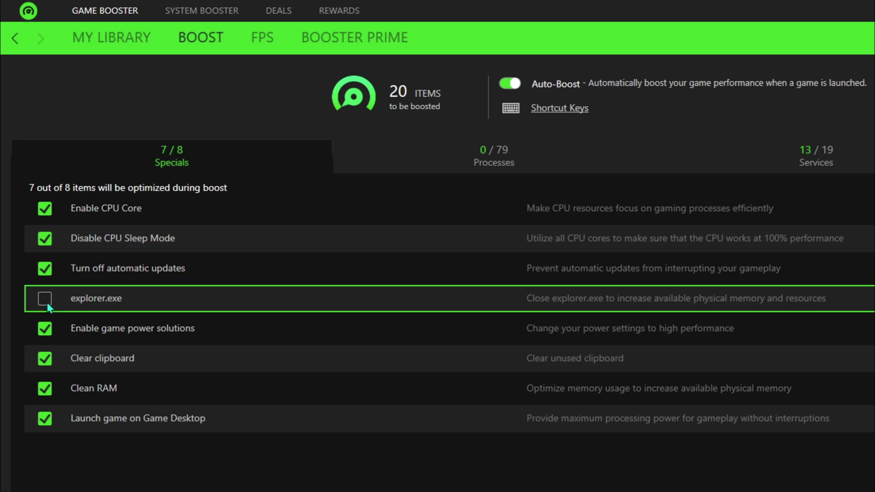
left_click(45, 301)
left_click(690, 409)
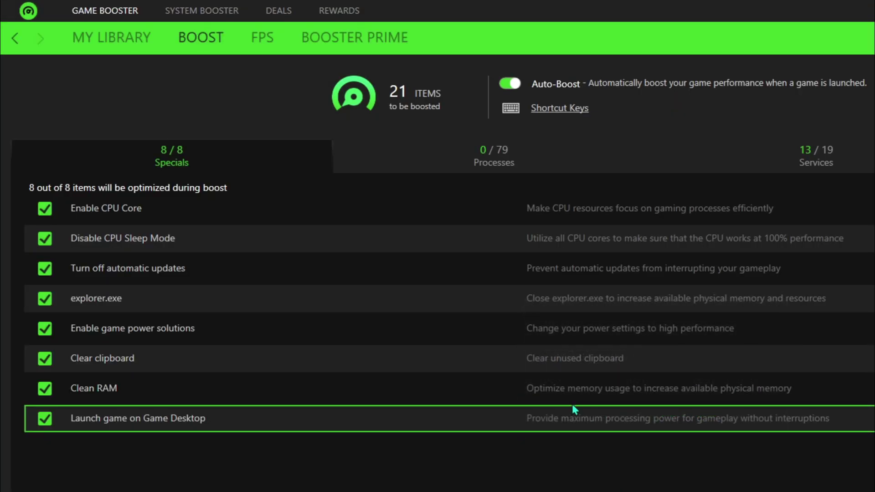
left_click(487, 158)
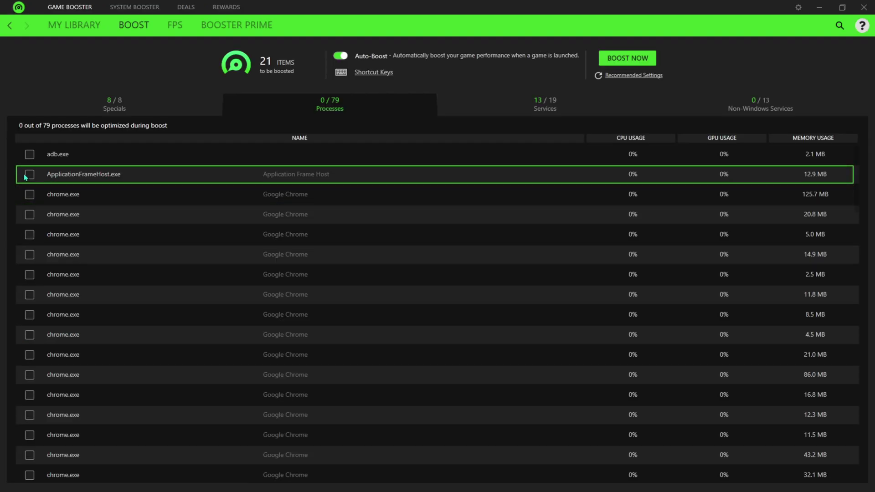
Add ApplicationFrameHost, crash-handler-process, both dllhost and all three lghub processes to the boost.
left_click(29, 174)
scroll(73, 208, "down", 5)
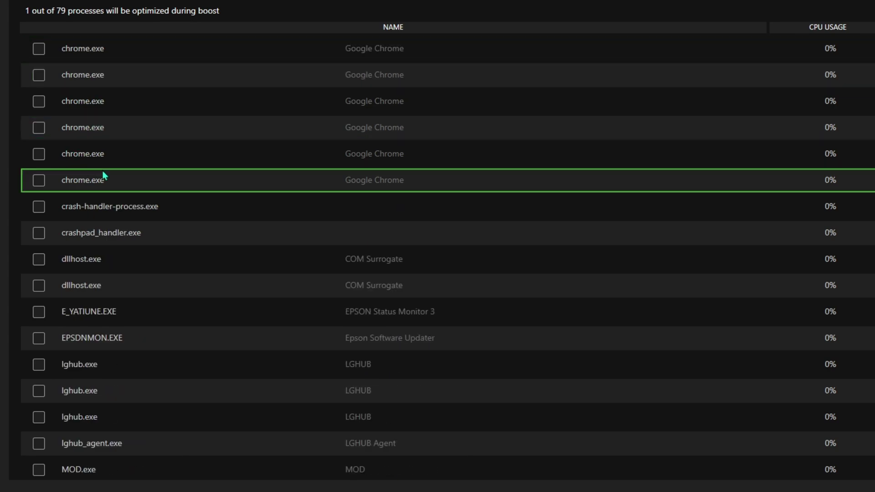
scroll(50, 173, "down", 2)
left_click(41, 154)
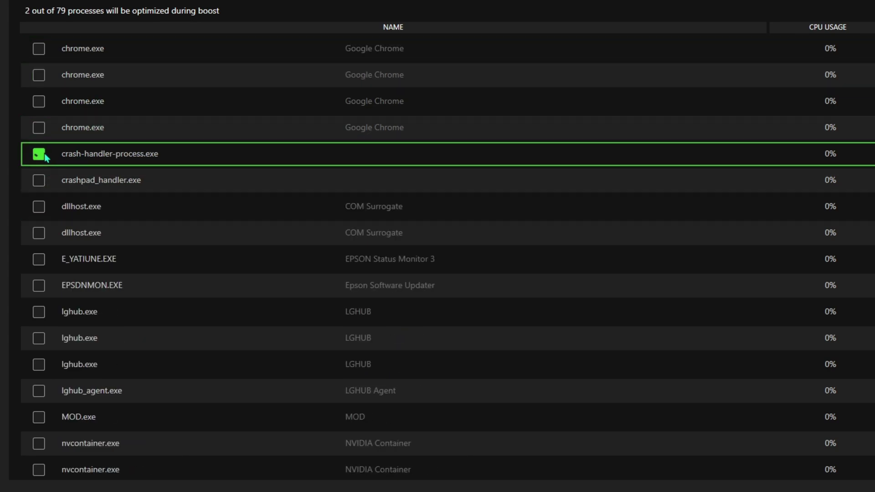
scroll(63, 182, "down", 2)
left_click(39, 154)
left_click(39, 180)
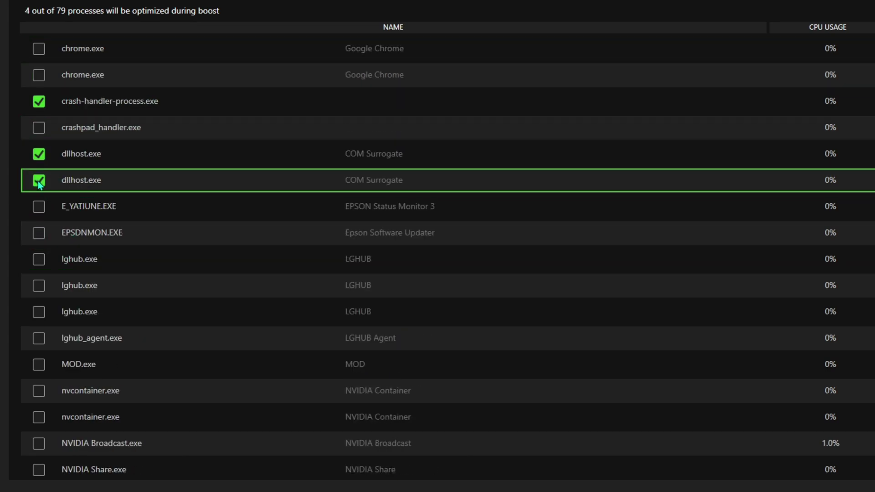
scroll(64, 253, "down", 2)
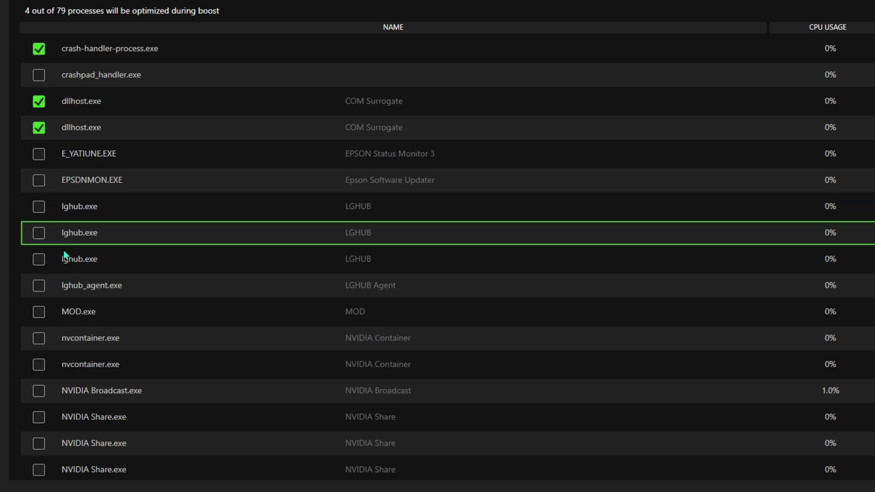
scroll(37, 213, "down", 2)
left_click(39, 206)
left_click(39, 180)
left_click(39, 154)
Add both nvcontainer, NVIDIA Broadcast, nvsphelper64, NVIDIA Web Helper and RedGear COMET 7.1 to the boost.
scroll(50, 187, "down", 2)
left_click(39, 231)
left_click(39, 259)
scroll(64, 228, "down", 2)
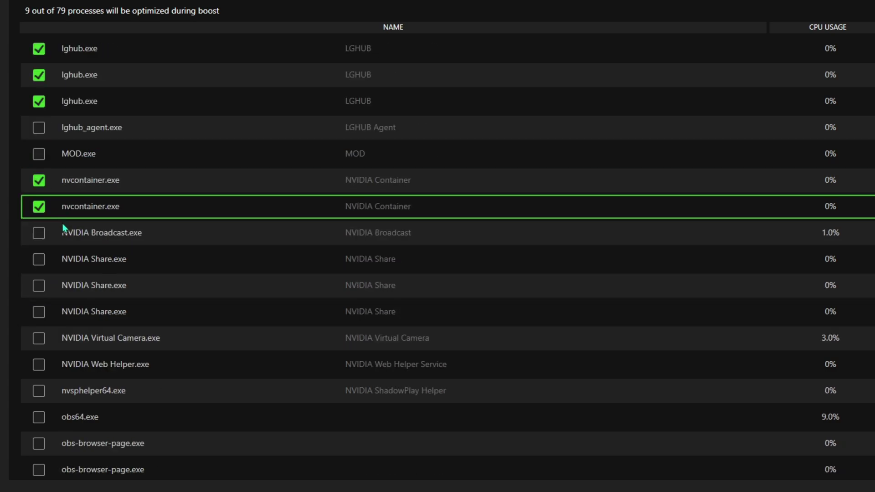
left_click(39, 233)
scroll(111, 228, "down", 2)
scroll(39, 234, "down", 6)
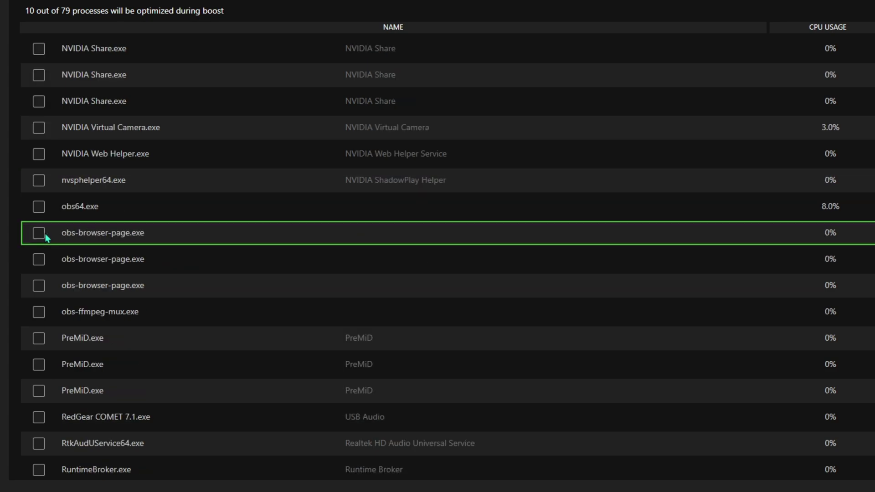
scroll(47, 237, "down", 2)
left_click(57, 135)
left_click(46, 102)
scroll(91, 143, "up", 2)
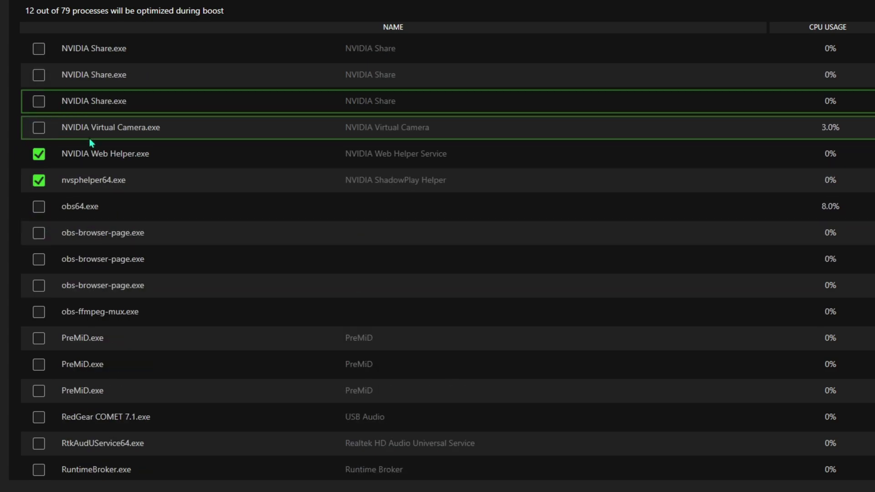
scroll(91, 143, "down", 10)
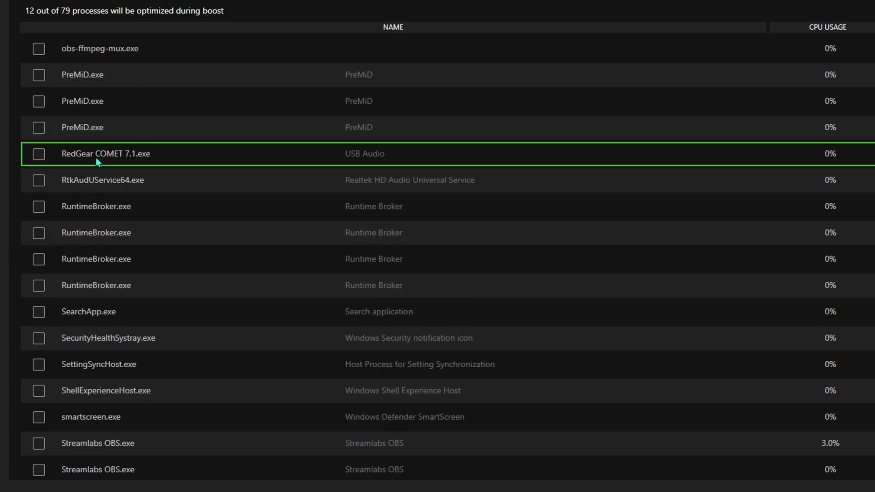
left_click(98, 159)
Add RtkAudUService64, SecurityHealthSystray, SettingSyncHost, ShellExperienceHost, smartscreen and wallpaper32 to the boost.
scroll(103, 171, "down", 2)
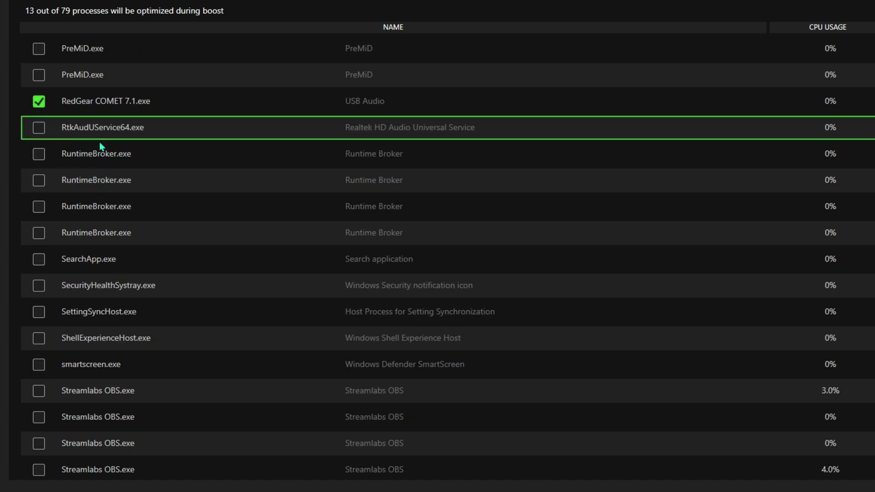
scroll(100, 146, "down", 2)
left_click(40, 73)
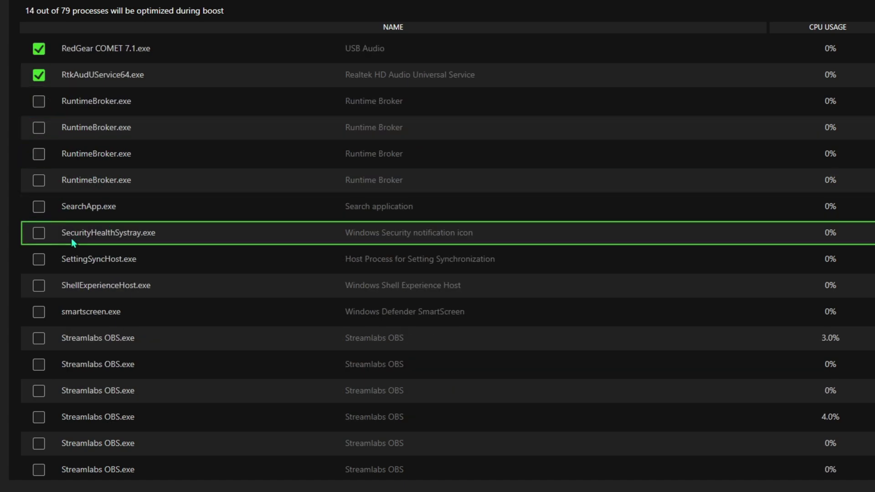
left_click(38, 233)
scroll(39, 232, "down", 2)
left_click(39, 207)
left_click(39, 233)
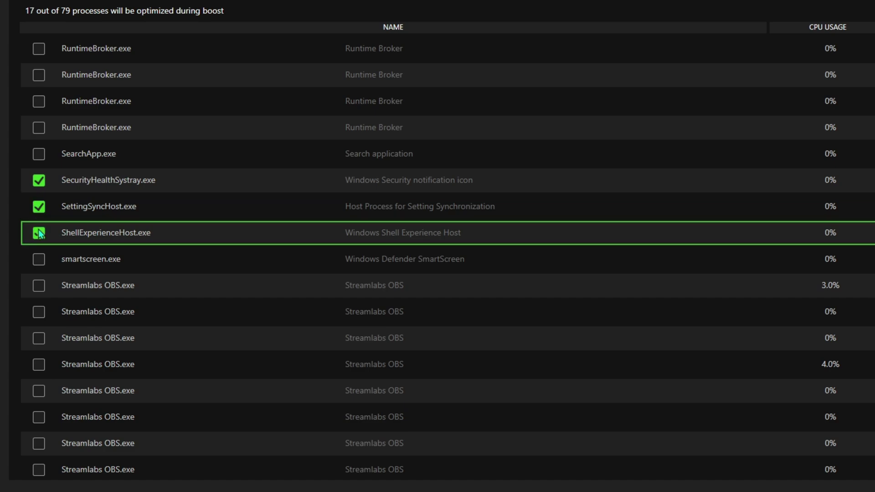
left_click(39, 259)
scroll(69, 221, "down", 4)
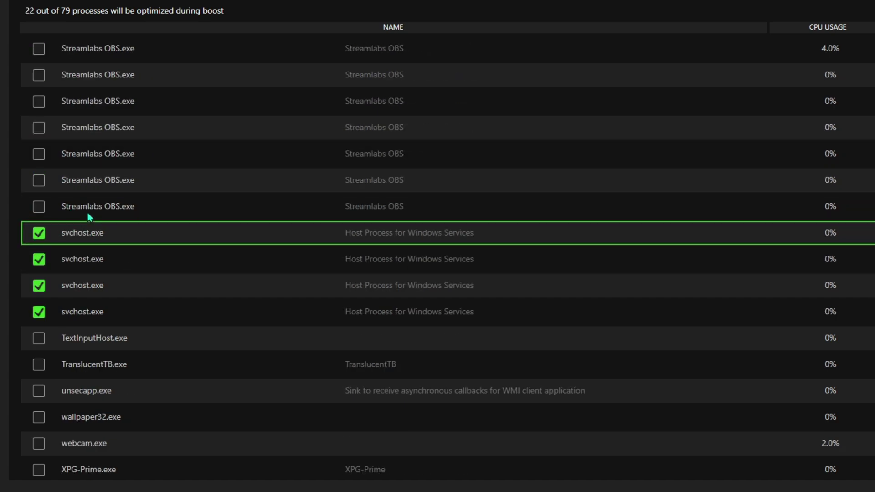
scroll(89, 216, "down", 1)
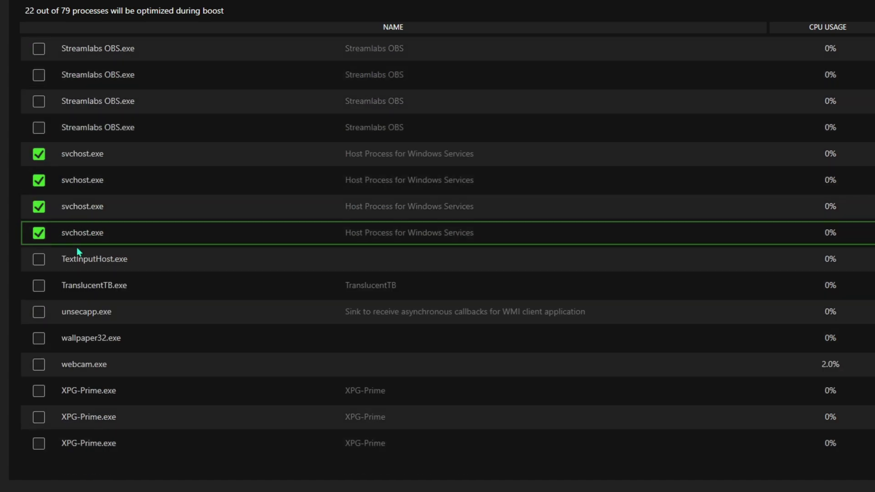
left_click(38, 339)
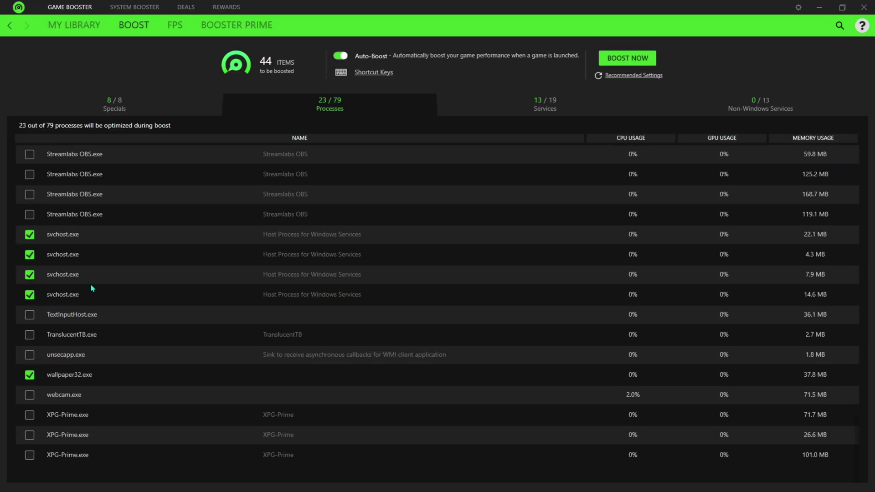
scroll(127, 226, "up", 4)
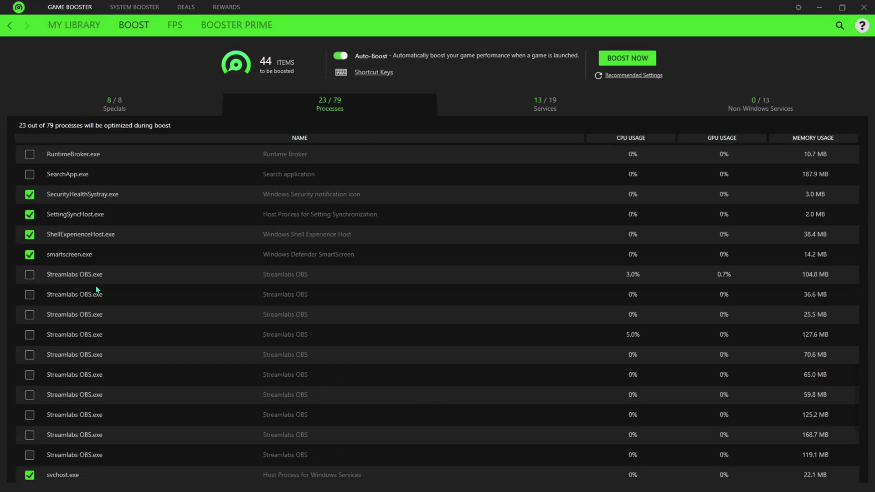
scroll(97, 290, "up", 6)
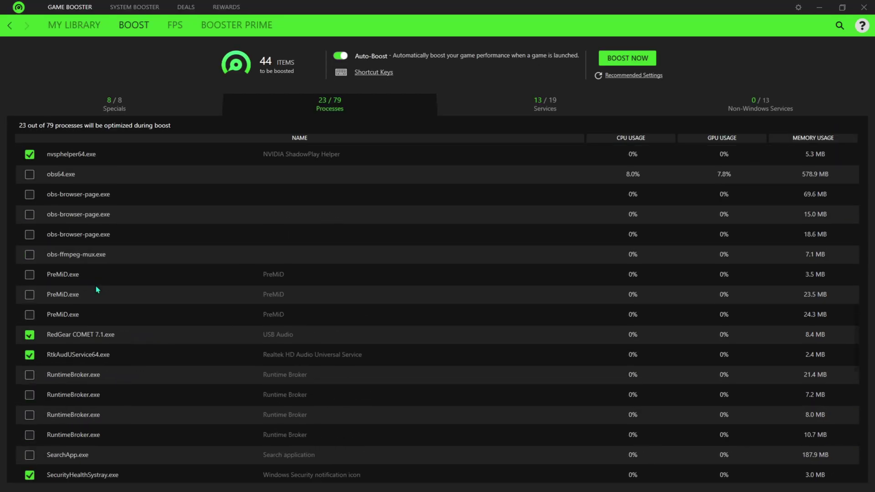
Review the Services list, then tick nlsvc under Non-Windows Services, raising the boost to 45 items.
left_click(541, 102)
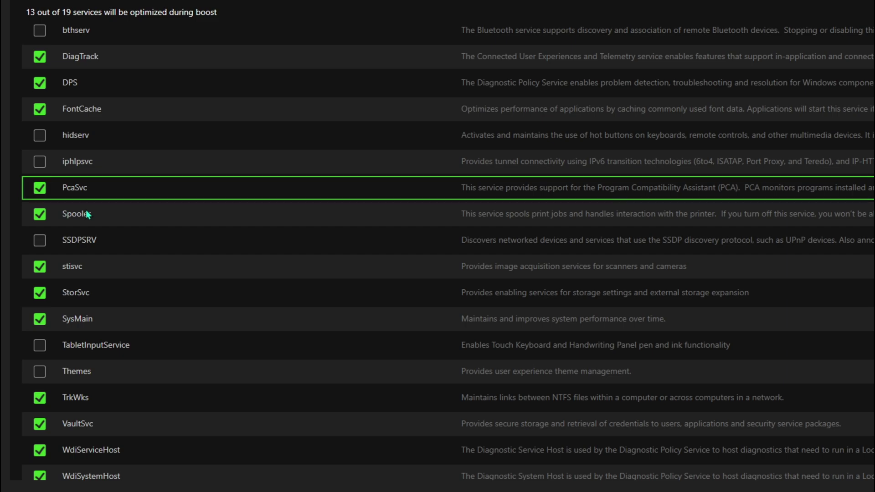
scroll(80, 245, "down", 1)
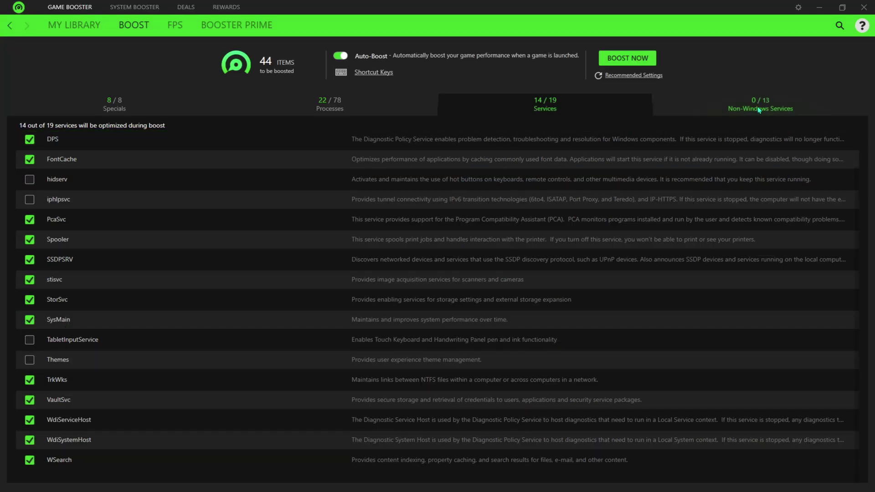
left_click(759, 109)
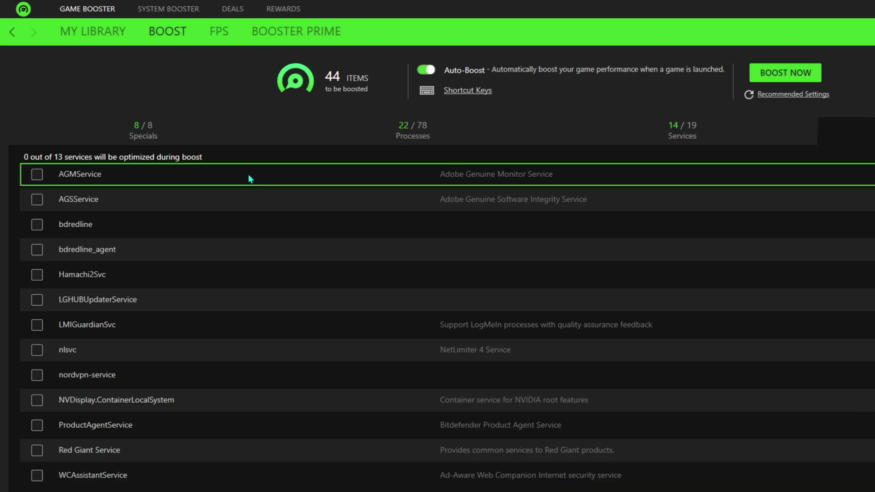
left_click(37, 351)
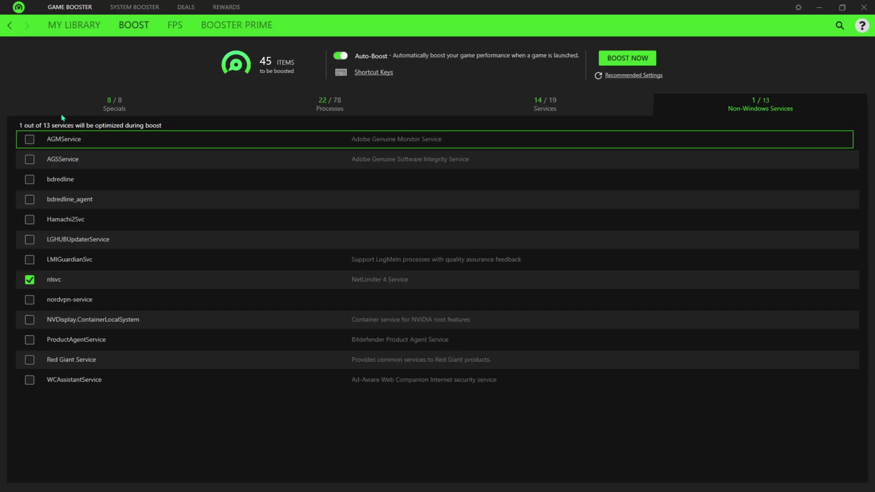
left_click(175, 25)
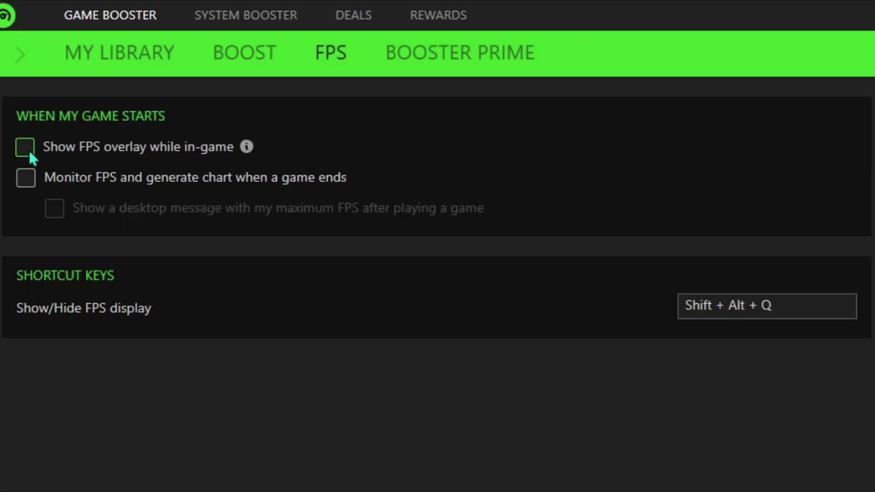
Optimize Valorant in Booster Prime with Full screen display mode and the Performance preset.
left_click(452, 58)
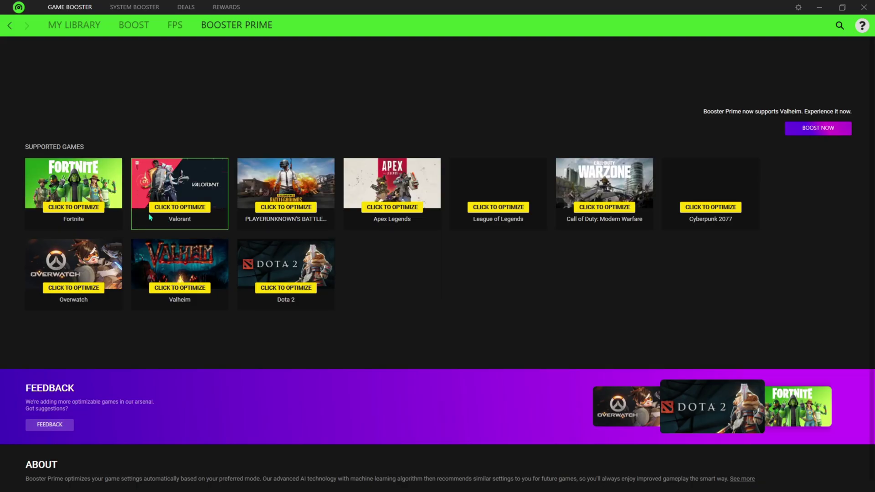
left_click(176, 209)
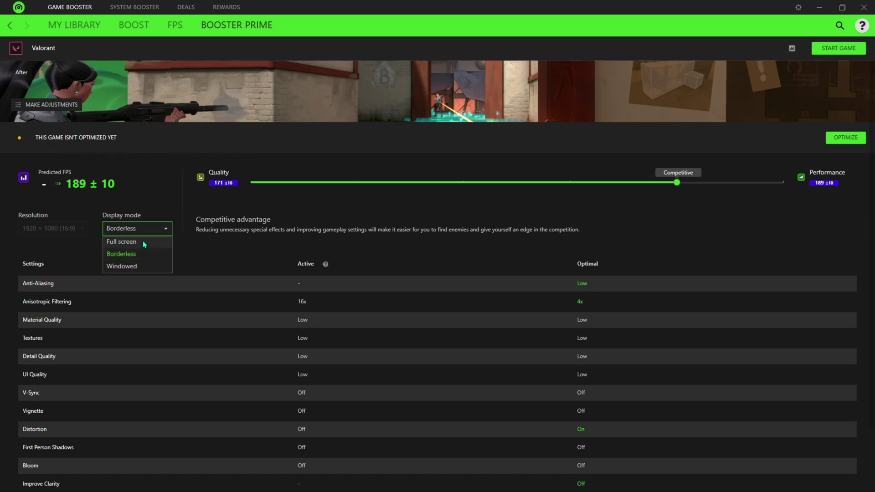
left_click(142, 246)
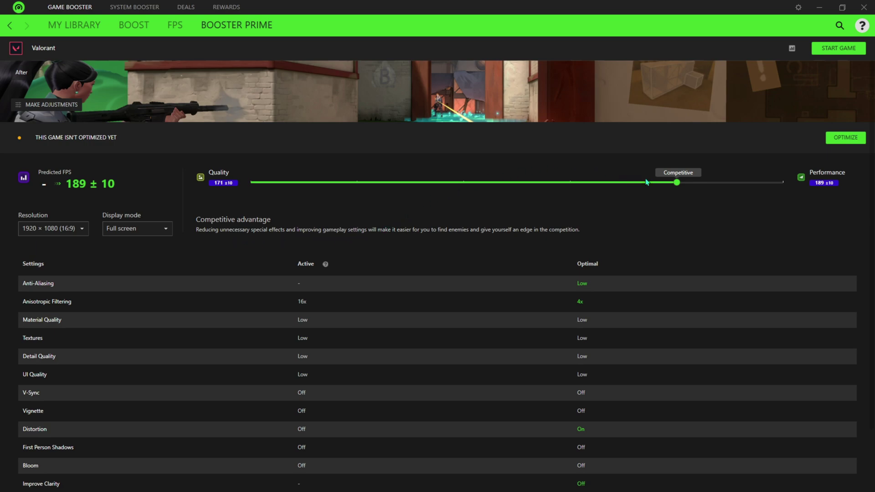
left_click(783, 189)
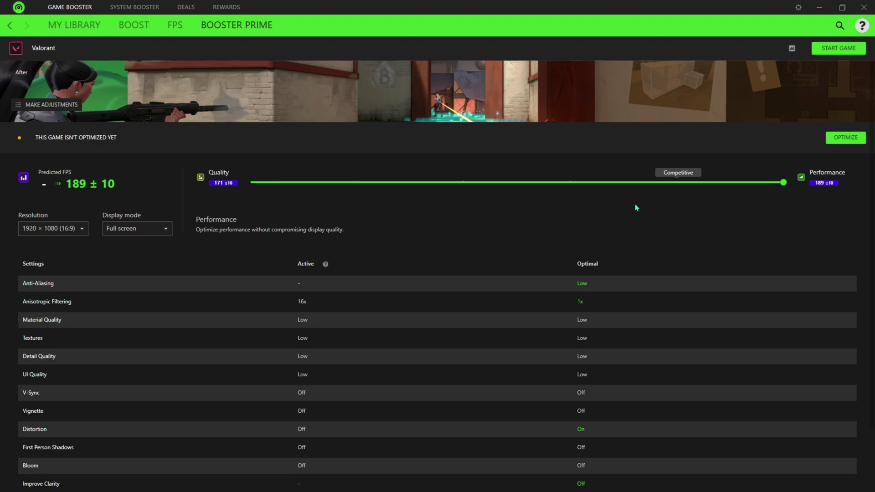
left_click(845, 137)
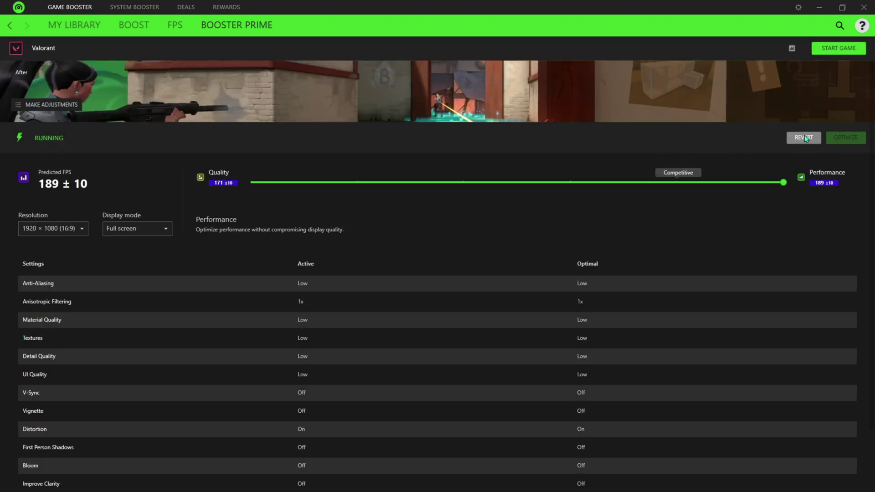
Start a System Booster junk-file scan.
left_click(129, 13)
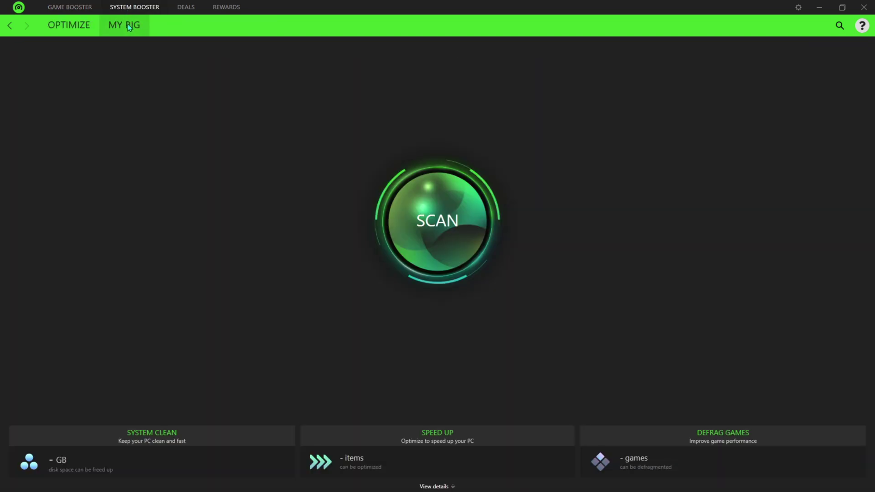
left_click(450, 225)
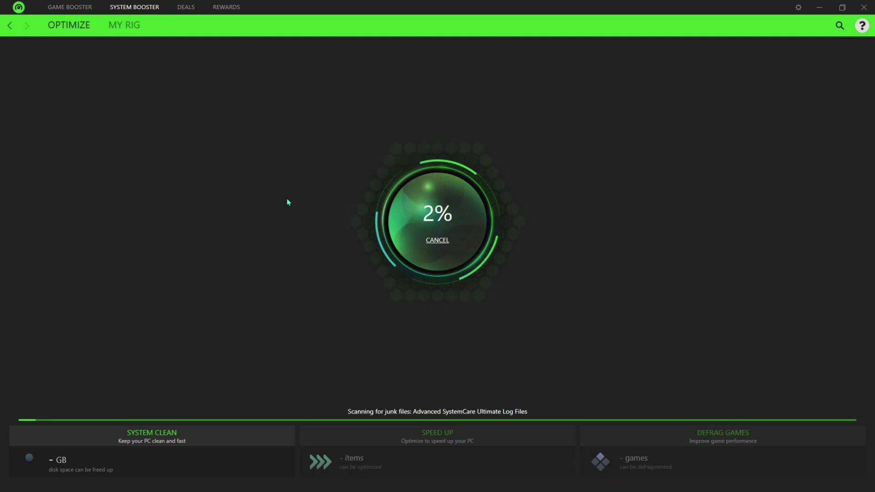